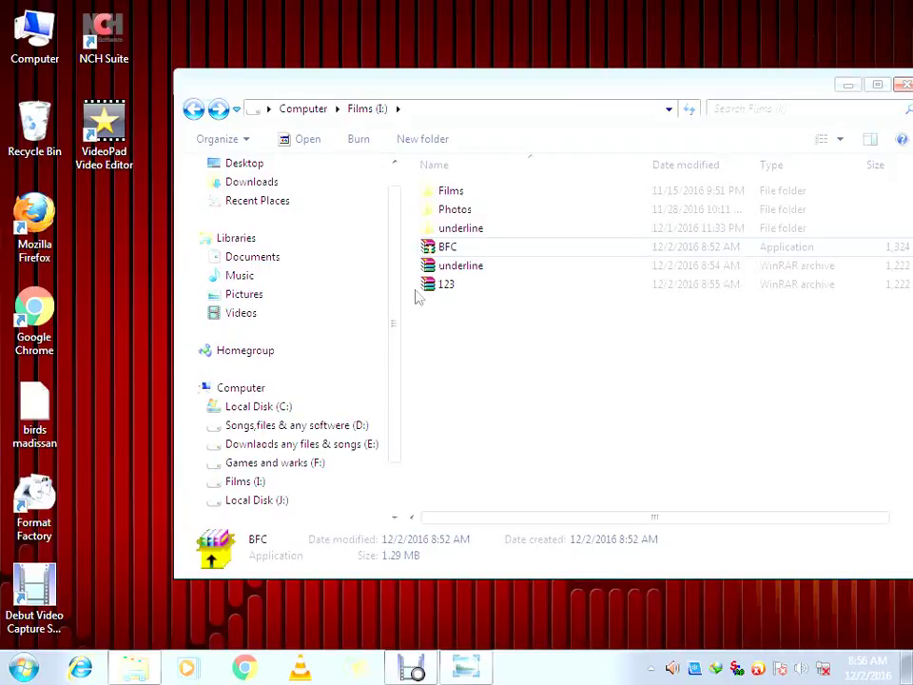
# Delete the BFC application and the underline and 123 archives from the Films (I:) drive
pyautogui.moveTo(416, 246); pyautogui.dragTo(433, 316)
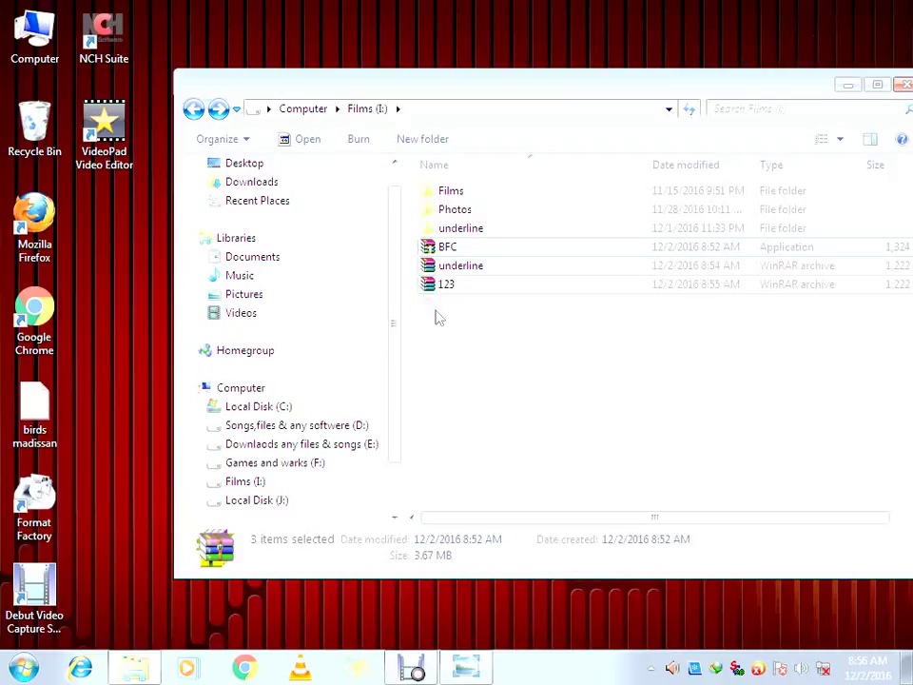
pyautogui.press('Delete')
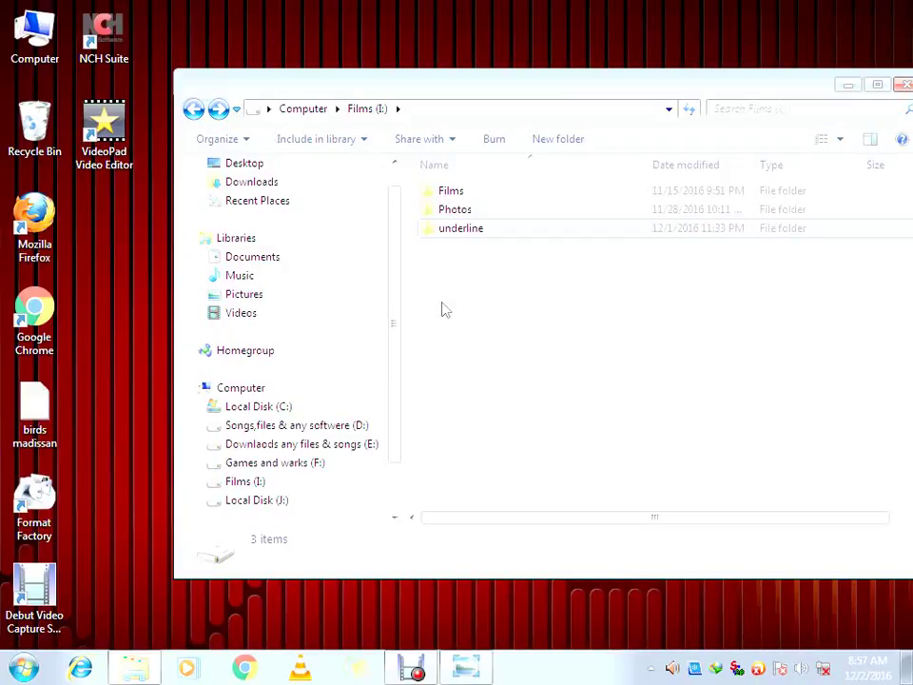
# Start adding the underline folder to a new archive, keeping underline.rar as the archive name
pyautogui.rightClick(433, 233)
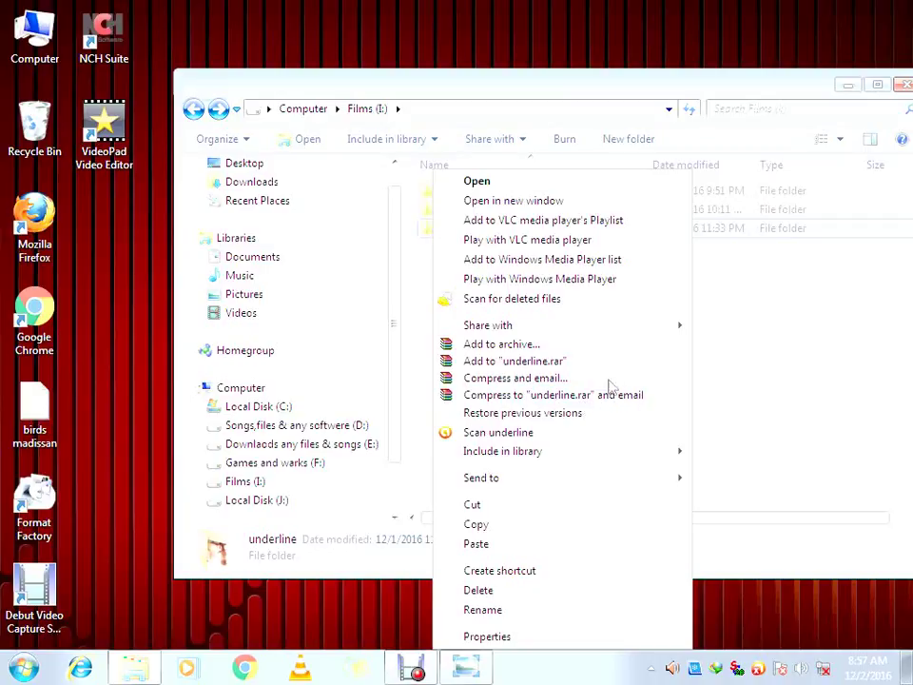
pyautogui.click(502, 345)
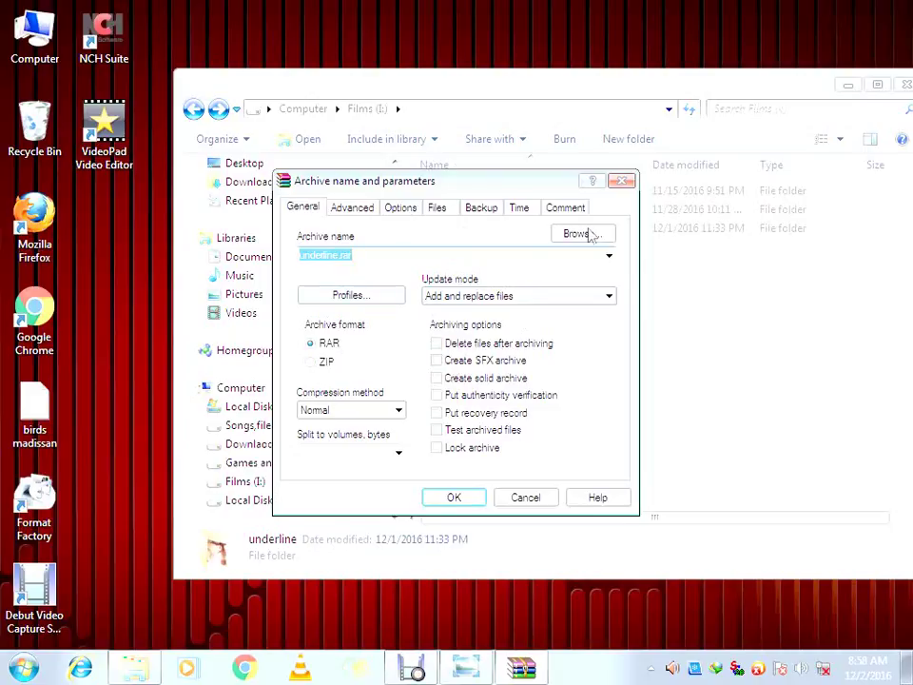
pyautogui.click(361, 254)
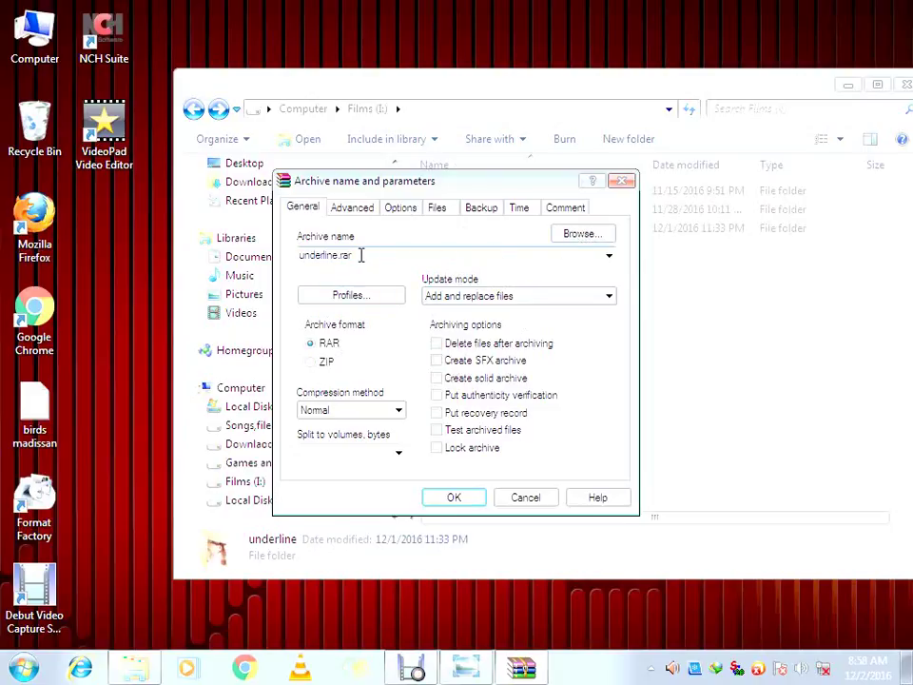
pyautogui.moveTo(360, 255)
pyautogui.mouseDown()
pyautogui.moveTo(286, 257)
pyautogui.moveTo(364, 255)
pyautogui.mouseUp()
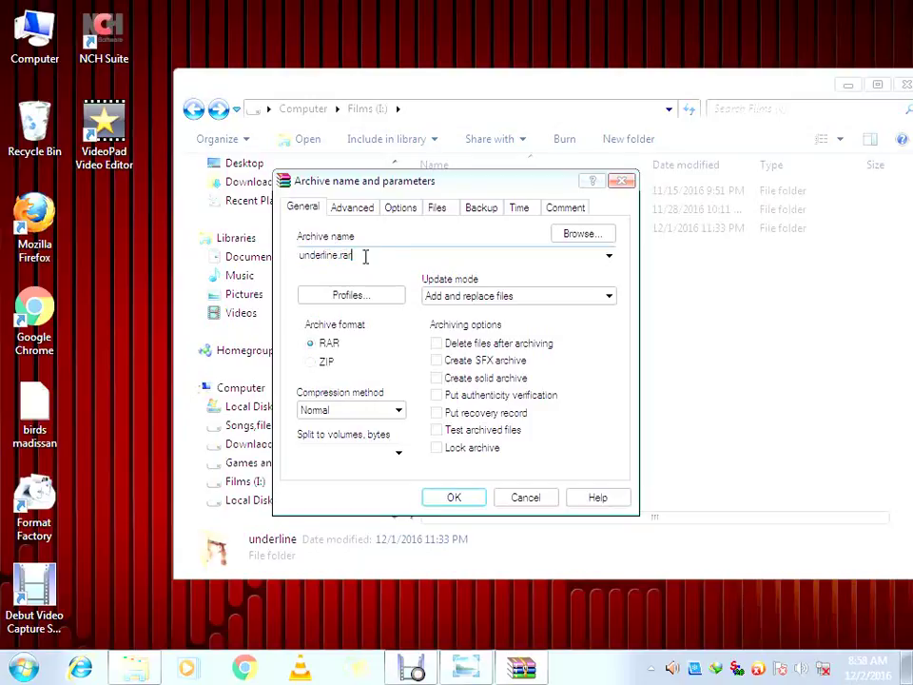
# Switch the archive format back and forth between ZIP and RAR to compare them, ending on RAR
pyautogui.click(311, 362)
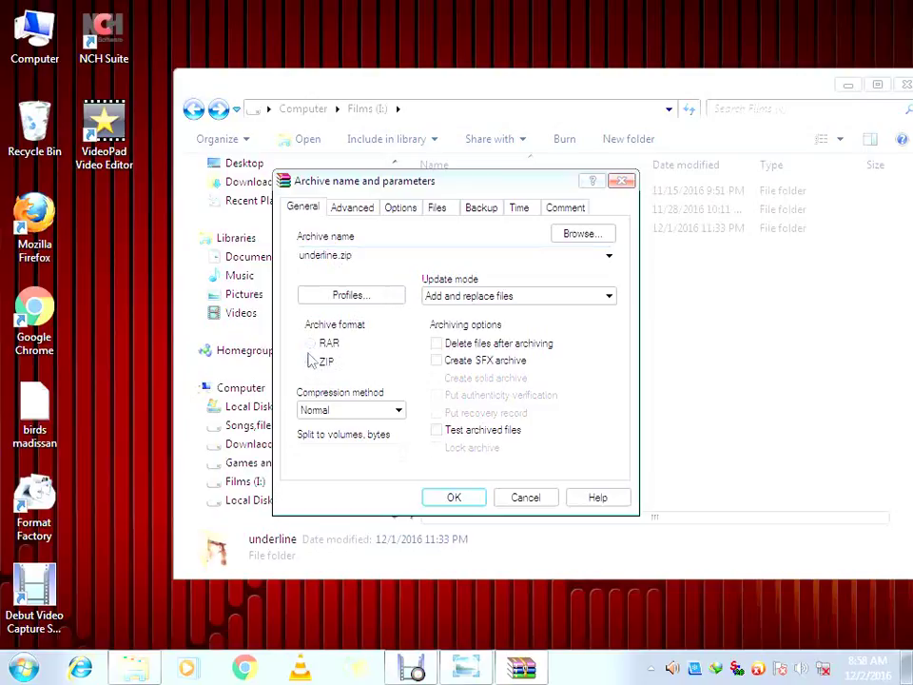
pyautogui.click(311, 344)
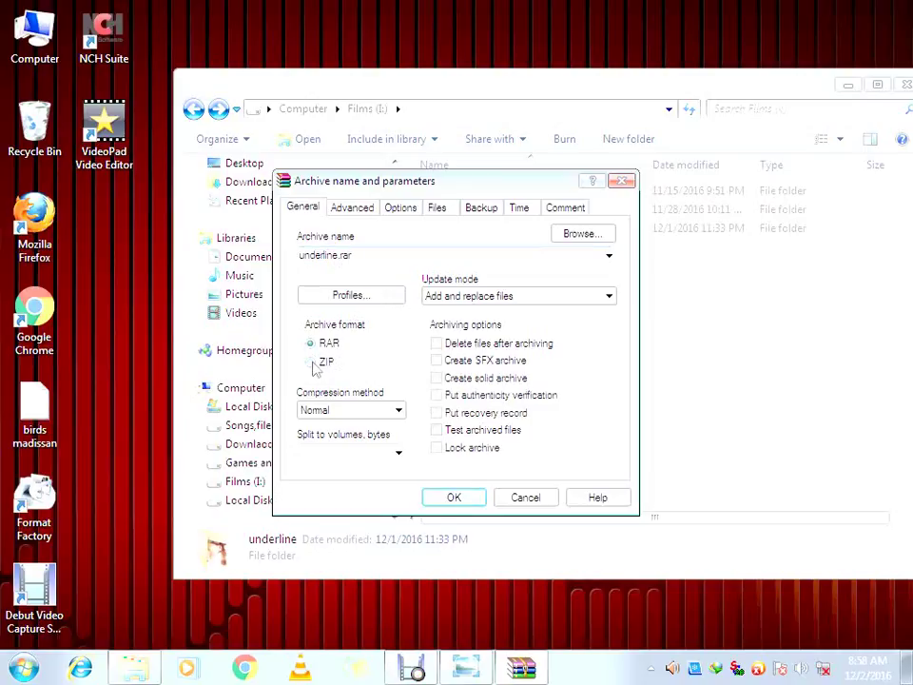
pyautogui.click(311, 362)
pyautogui.click(312, 343)
pyautogui.click(310, 363)
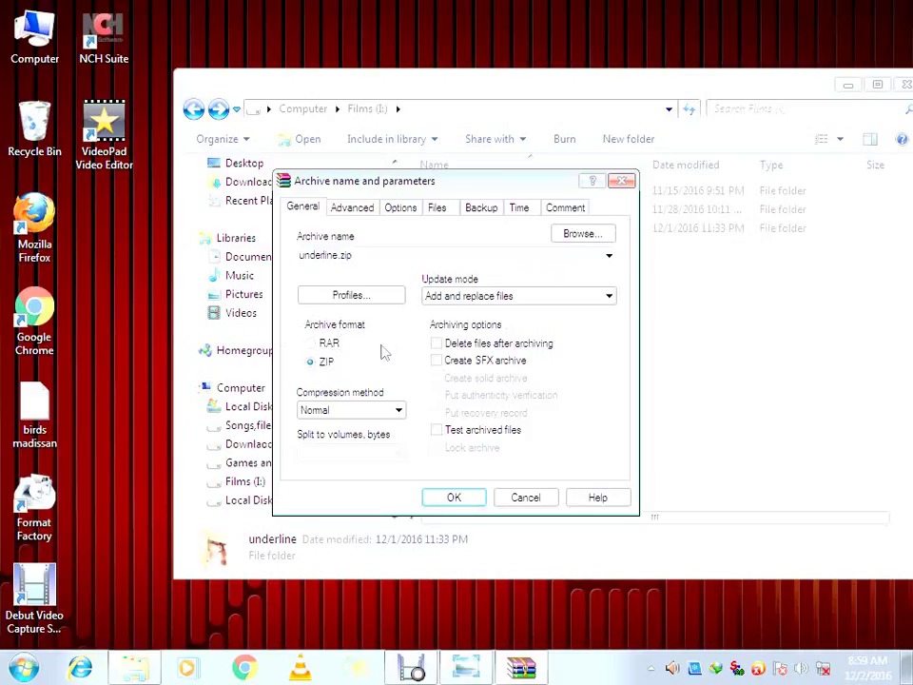
pyautogui.click(311, 344)
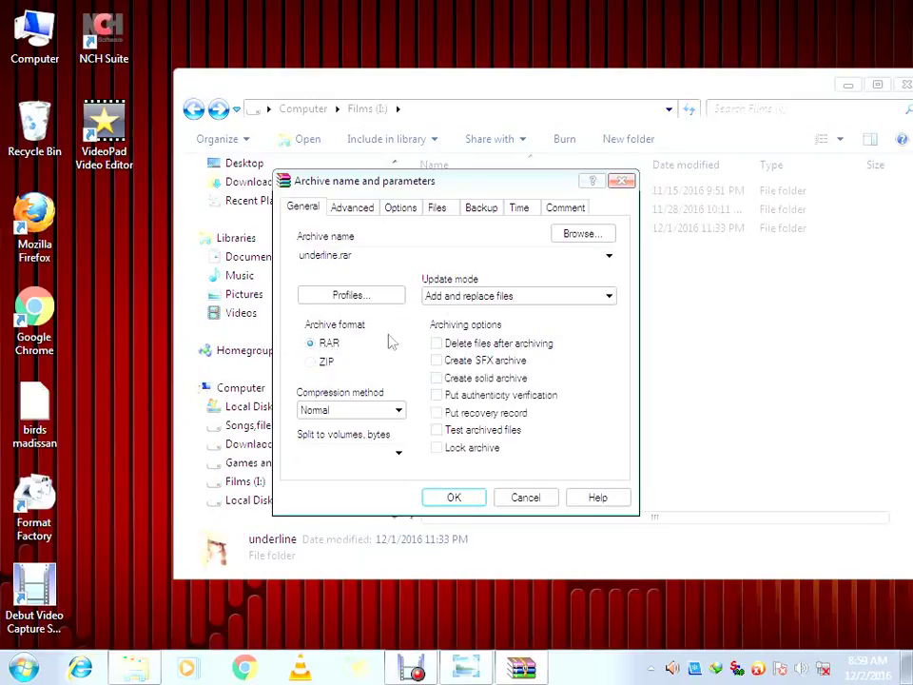
# Enable the Lock archive option and create the underline.rar archive
pyautogui.click(437, 448)
pyautogui.click(455, 497)
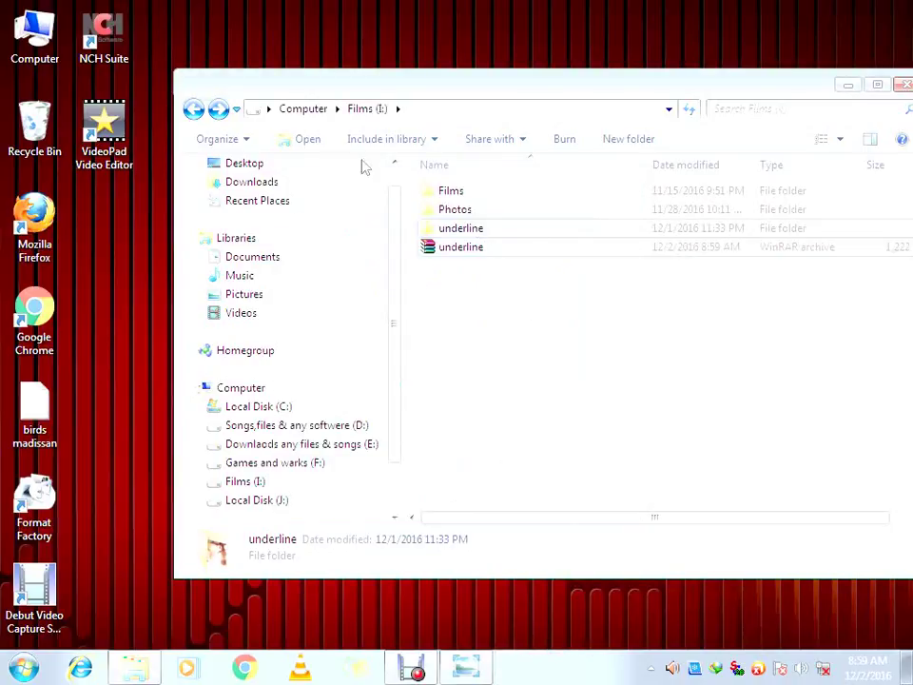
# Open the underline.rar archive, play MOV00011.avi from its underline folder, and close the player and archive windows
pyautogui.rightClick(456, 255)
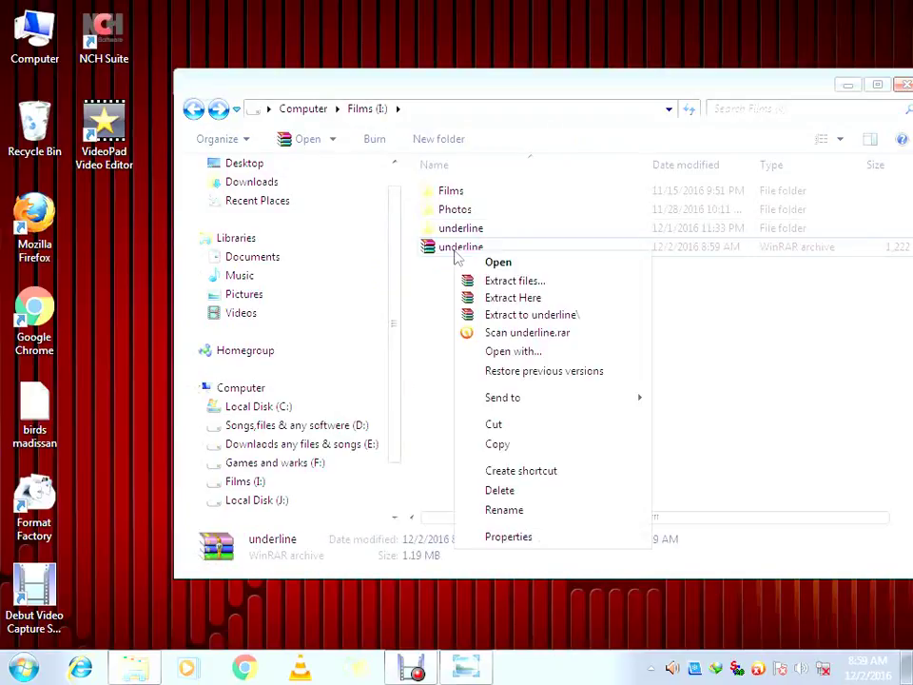
pyautogui.click(478, 261)
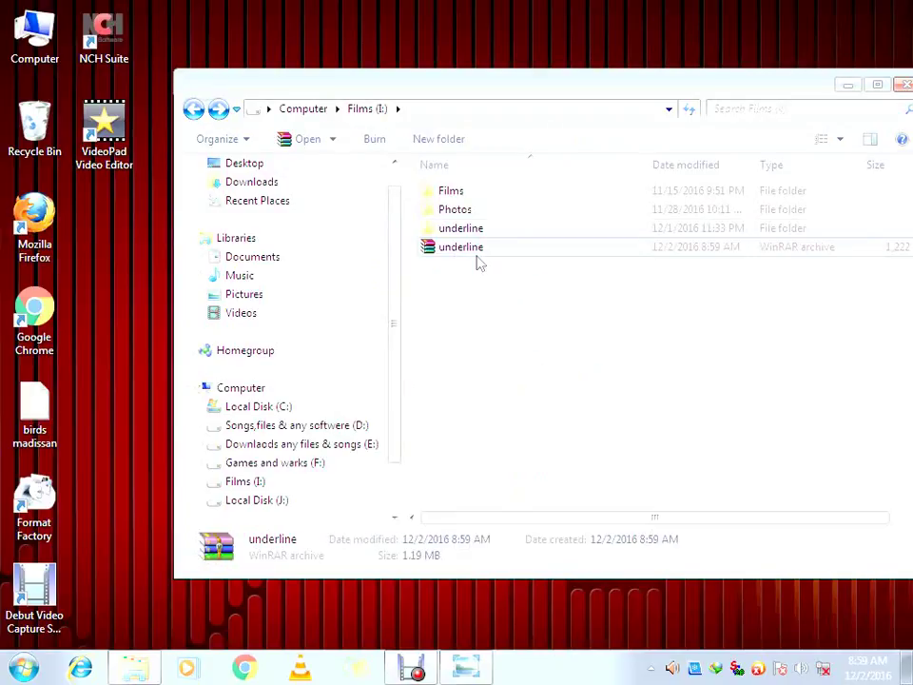
pyautogui.click(63, 203)
pyautogui.doubleClick(63, 206)
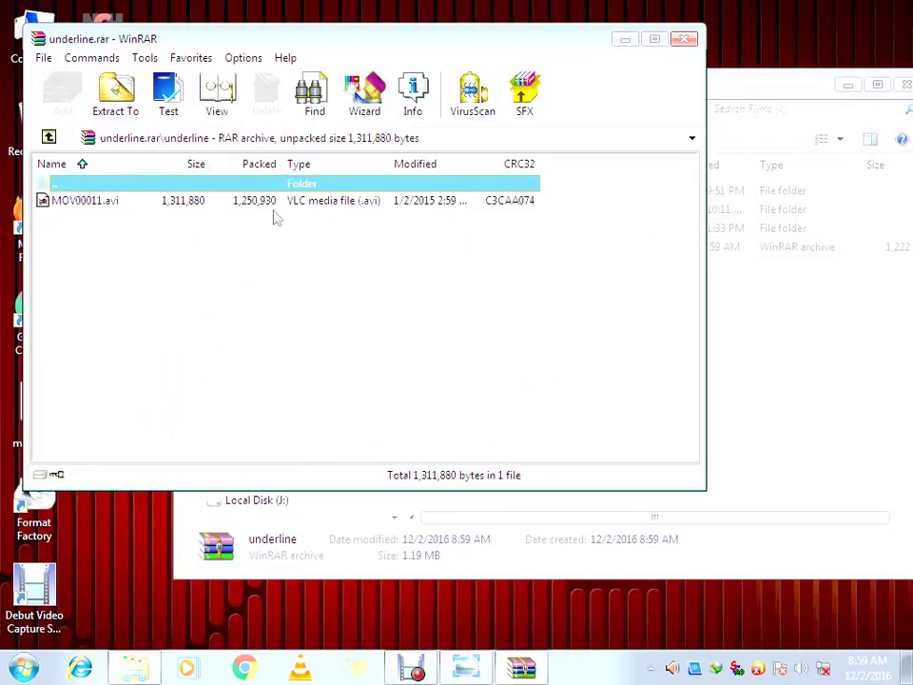
pyautogui.click(331, 206)
pyautogui.doubleClick(331, 208)
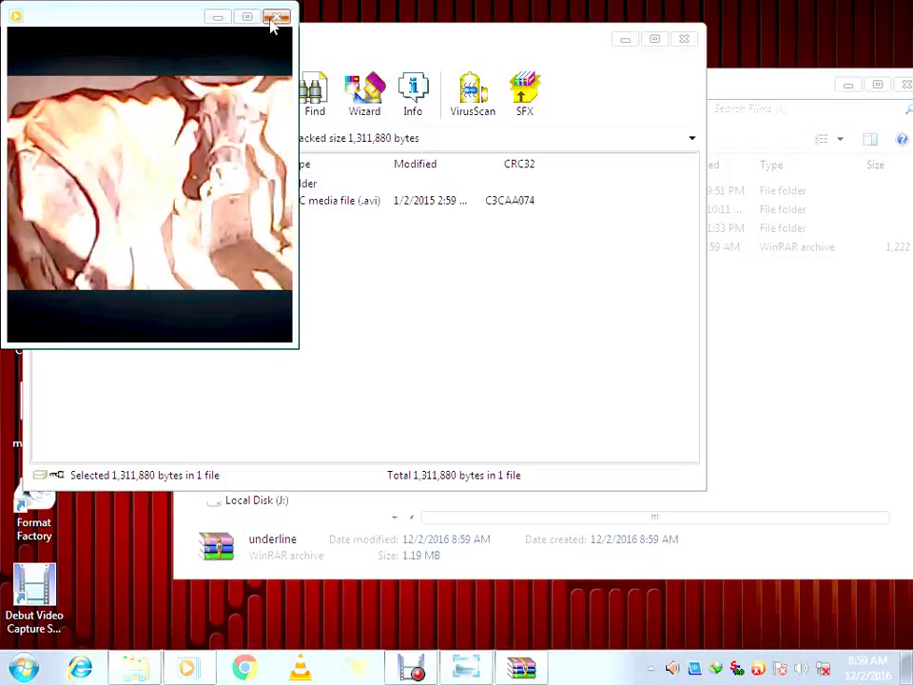
pyautogui.click(278, 15)
pyautogui.click(685, 39)
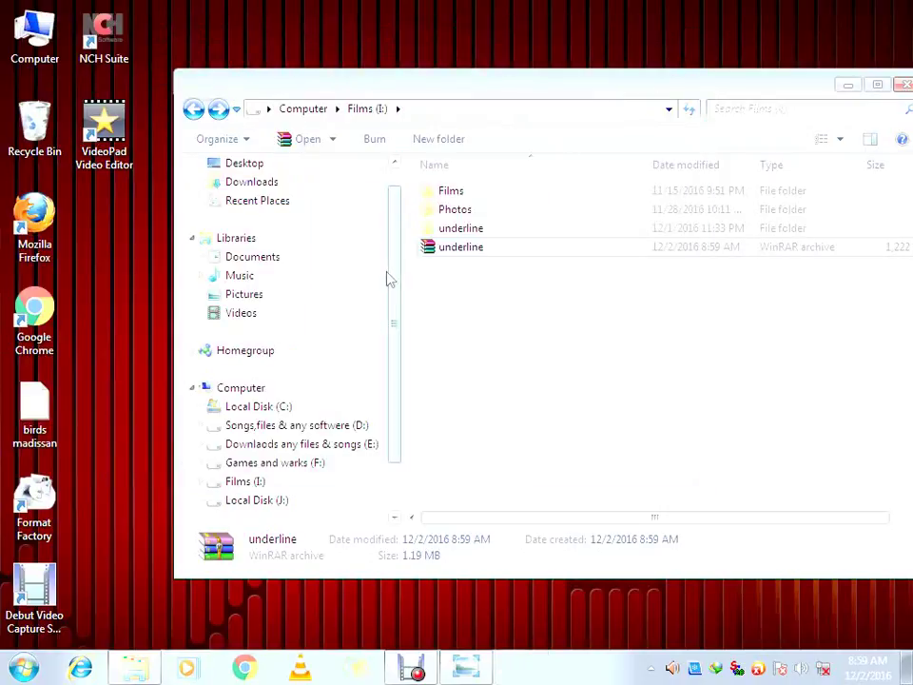
# Compress the underline folder into a solid self-extracting RAR archive named underline2
pyautogui.rightClick(437, 230)
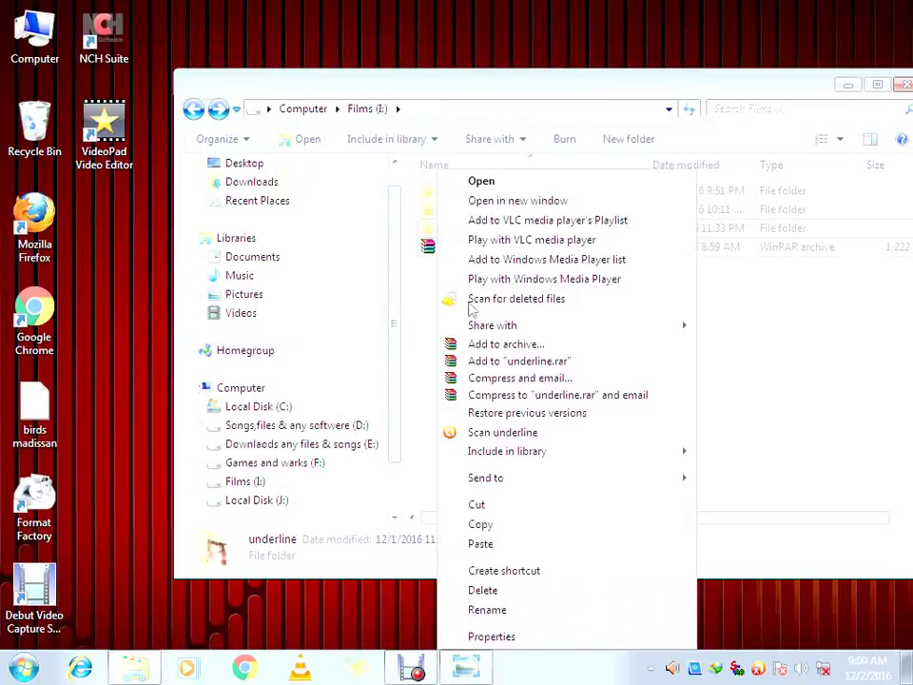
pyautogui.click(504, 344)
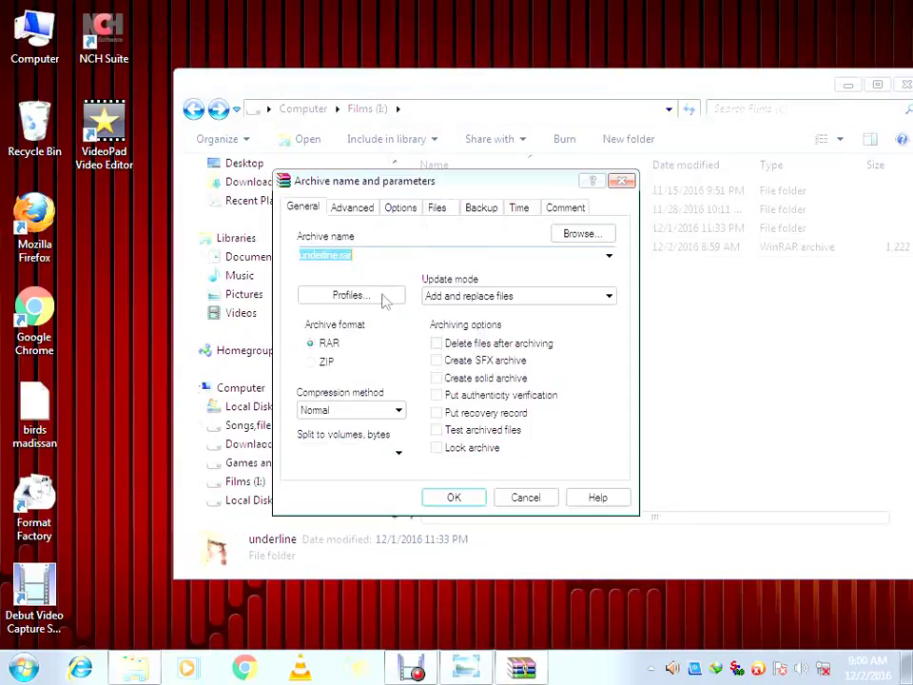
pyautogui.click(339, 255)
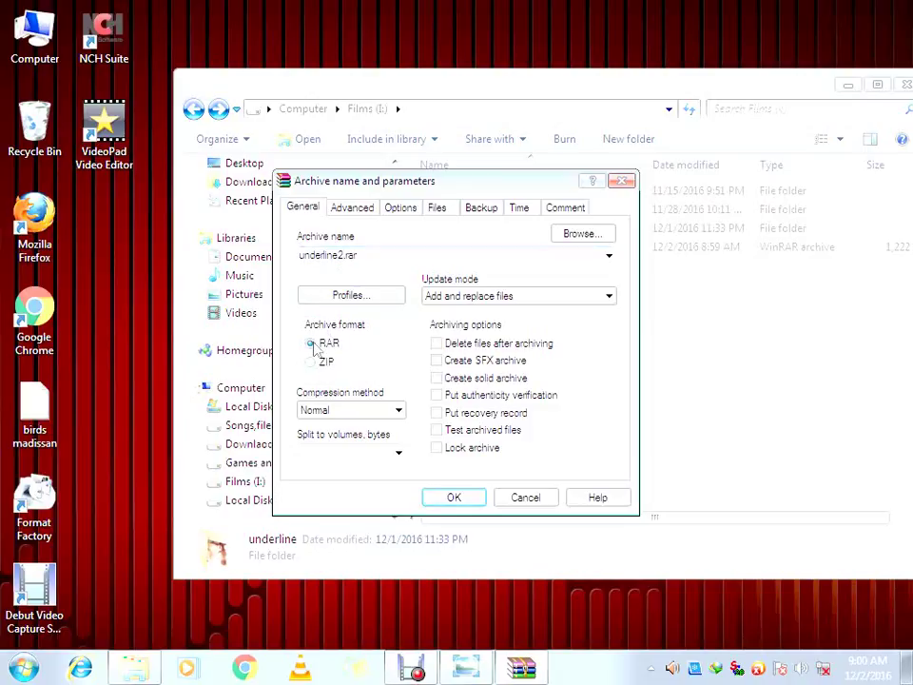
pyautogui.click(438, 361)
pyautogui.click(436, 379)
pyautogui.click(453, 500)
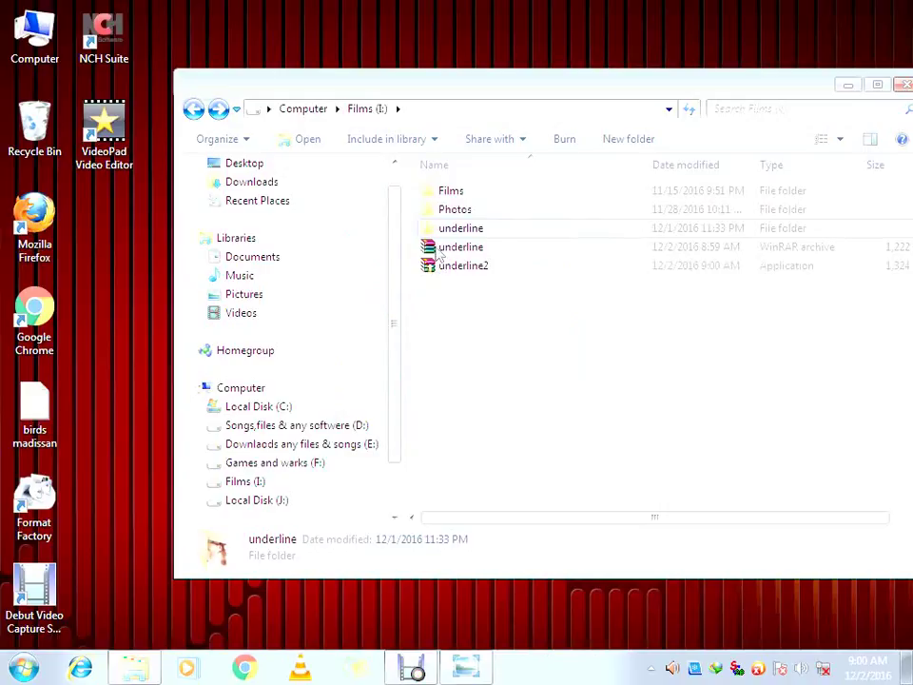
# View the underline archive and the underline2 self-extractor's install window to compare them, closing each without extracting
pyautogui.doubleClick(439, 249)
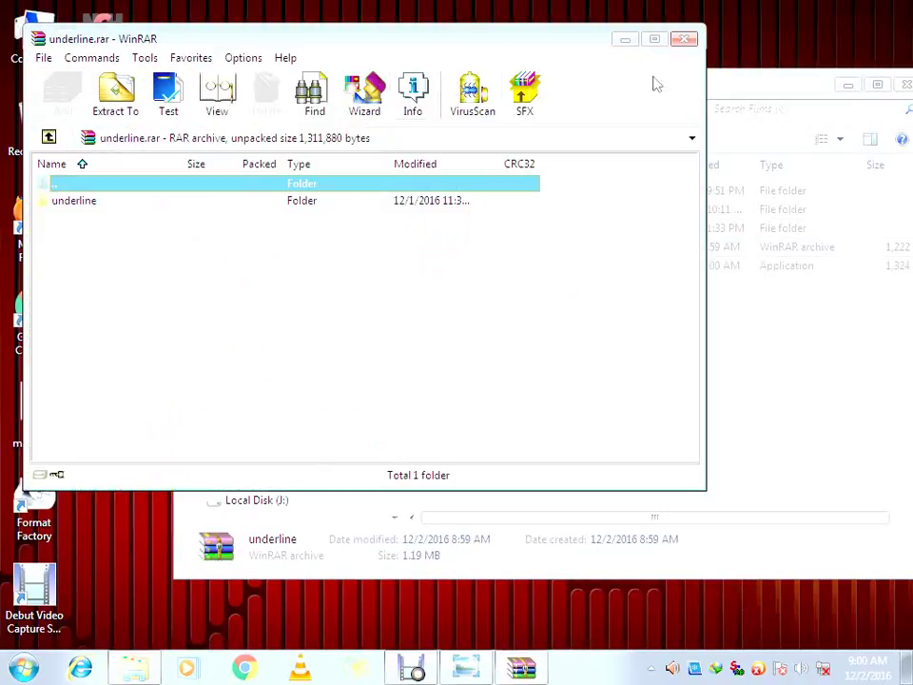
pyautogui.click(694, 40)
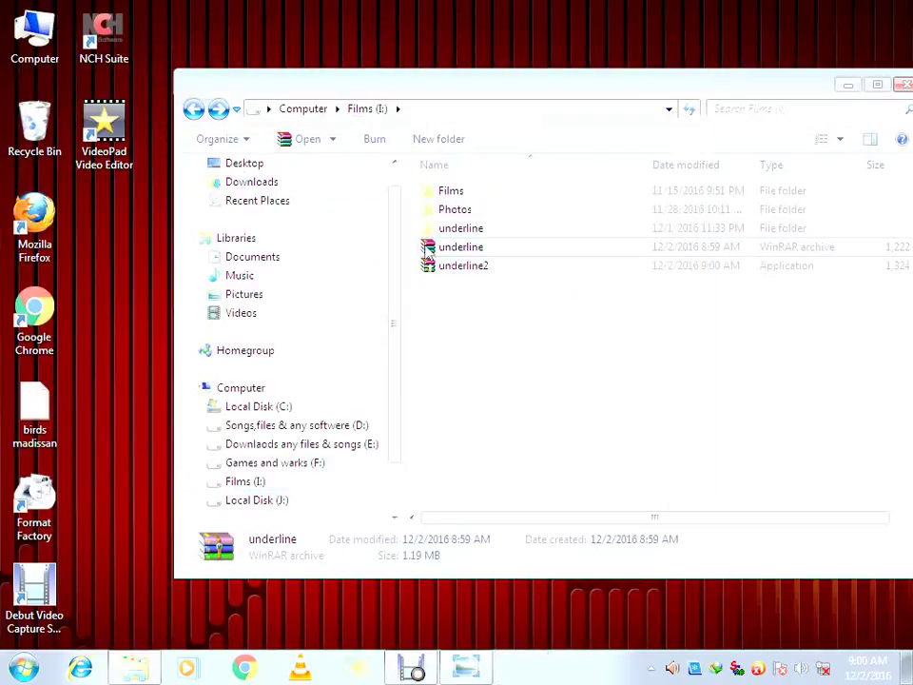
pyautogui.click(428, 270)
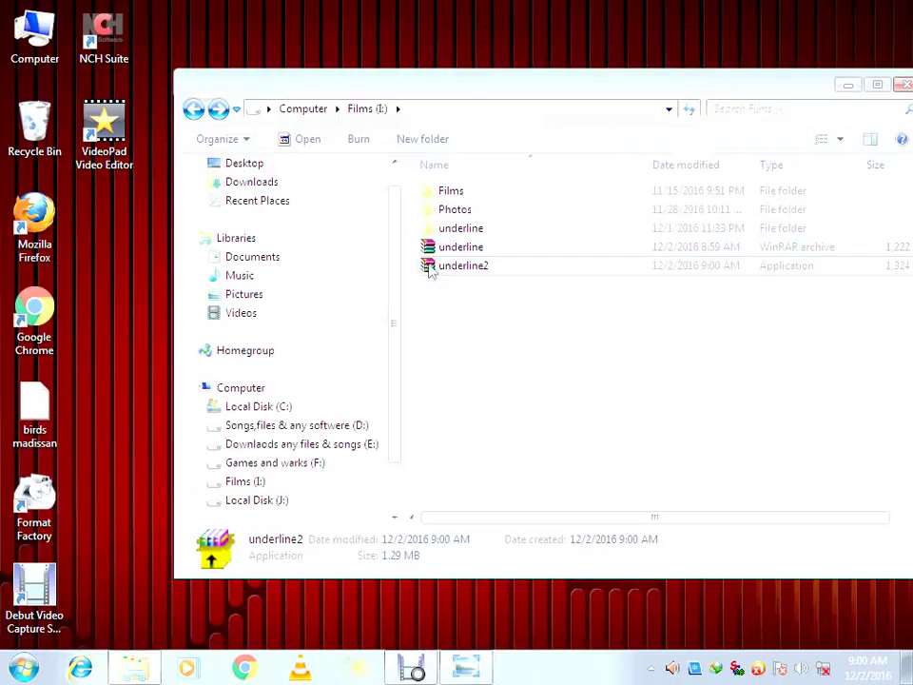
pyautogui.doubleClick(428, 270)
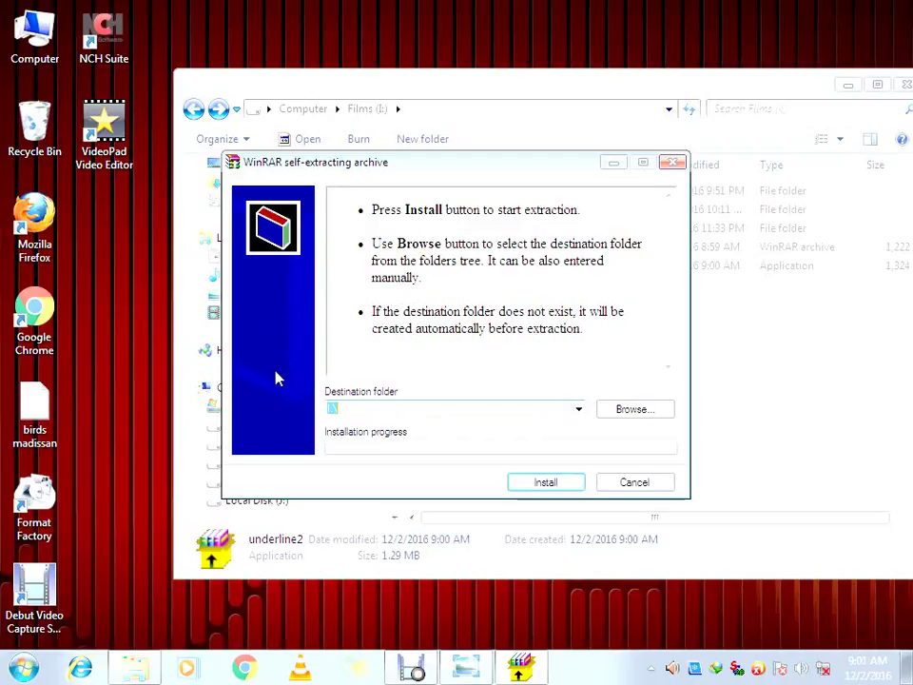
pyautogui.click(674, 167)
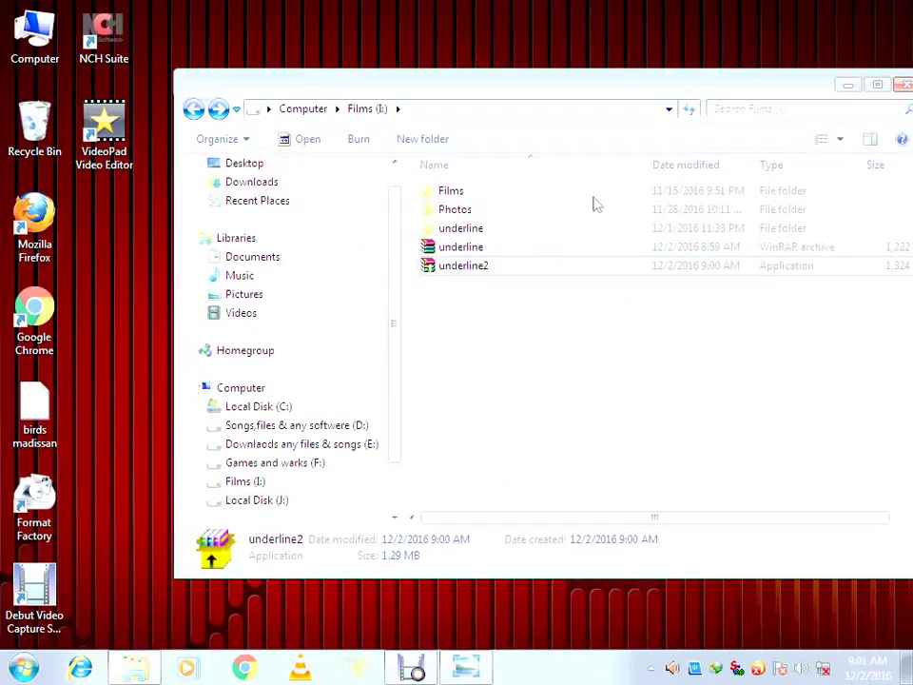
pyautogui.click(623, 158)
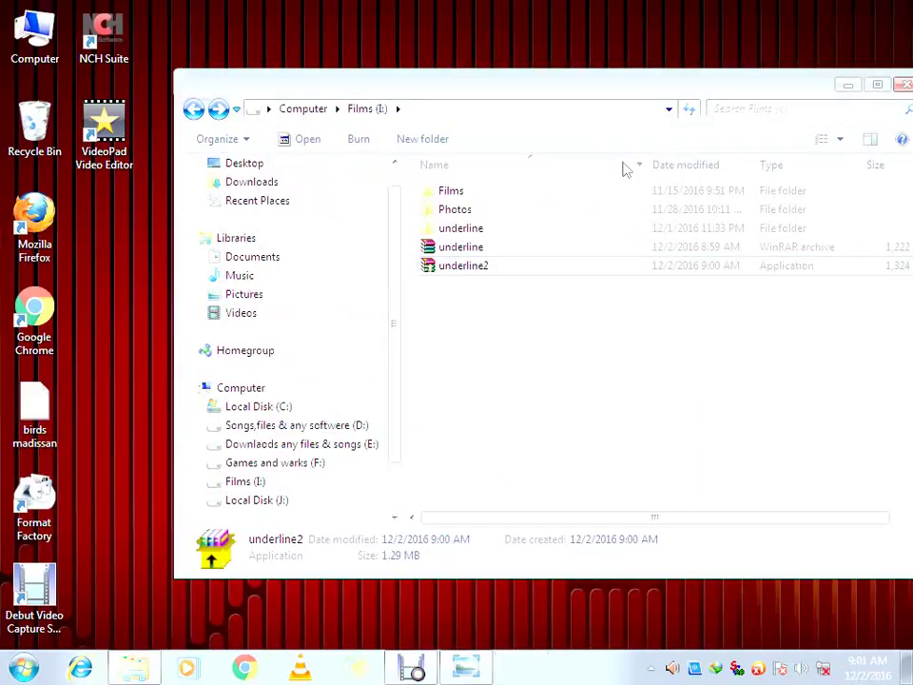
pyautogui.doubleClick(494, 271)
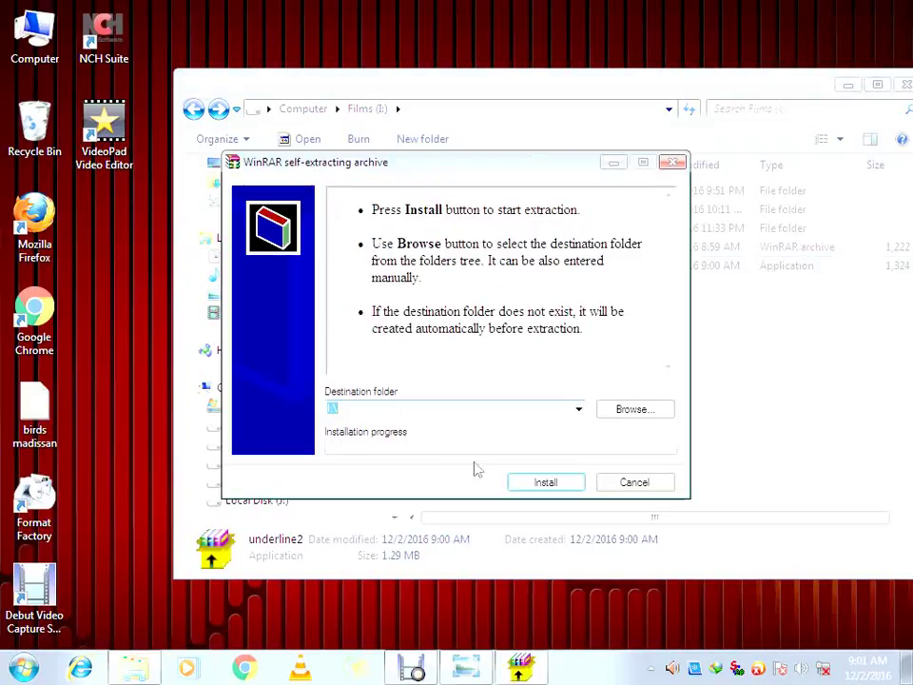
pyautogui.click(676, 166)
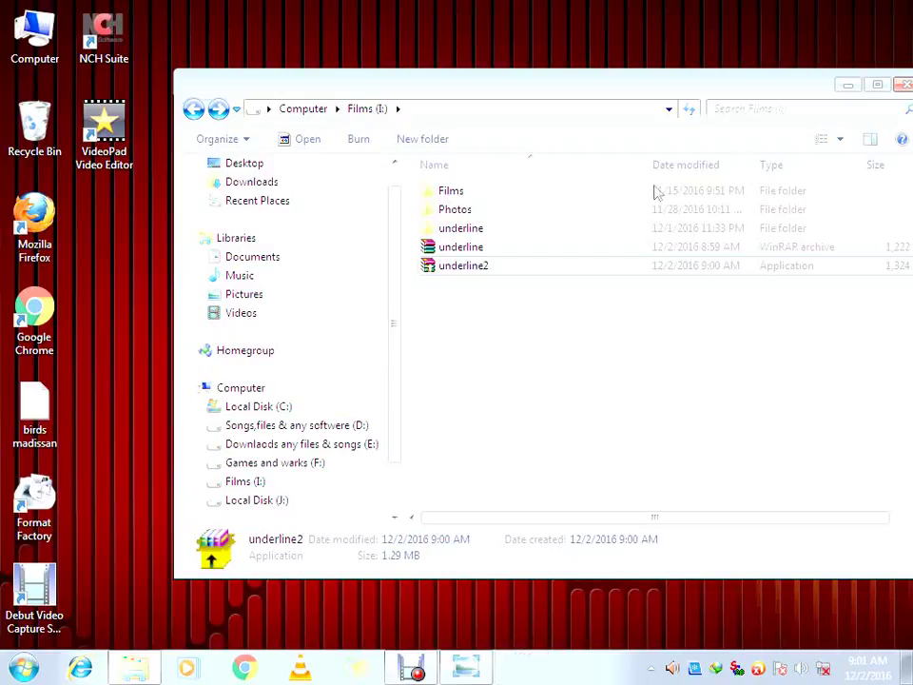
# Reopen the underline archive to check that MOV00011.avi plays directly from it, and close both windows
pyautogui.click(520, 247)
pyautogui.click(619, 156)
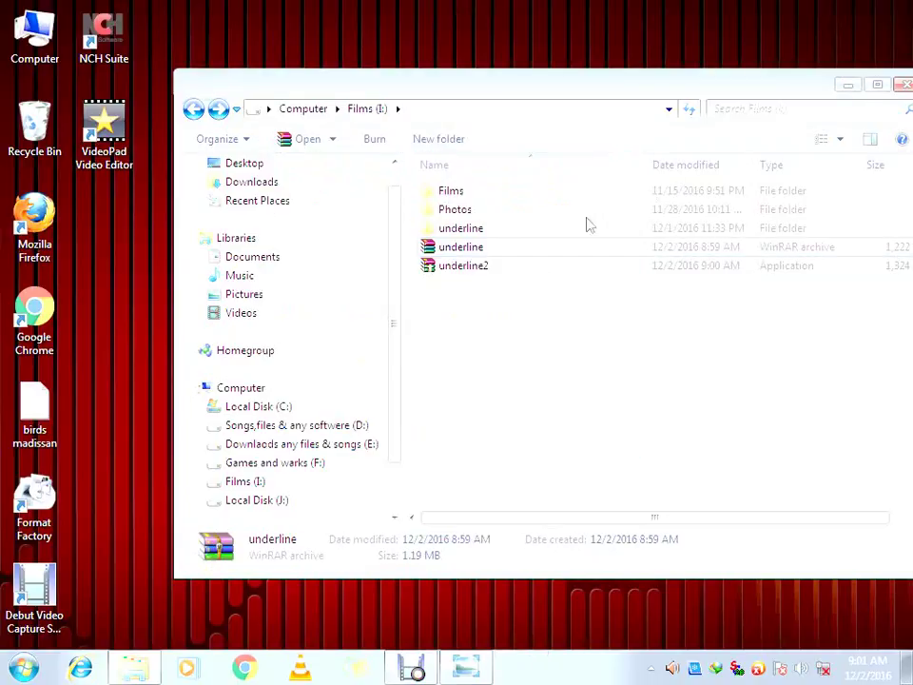
pyautogui.doubleClick(450, 250)
pyautogui.doubleClick(261, 199)
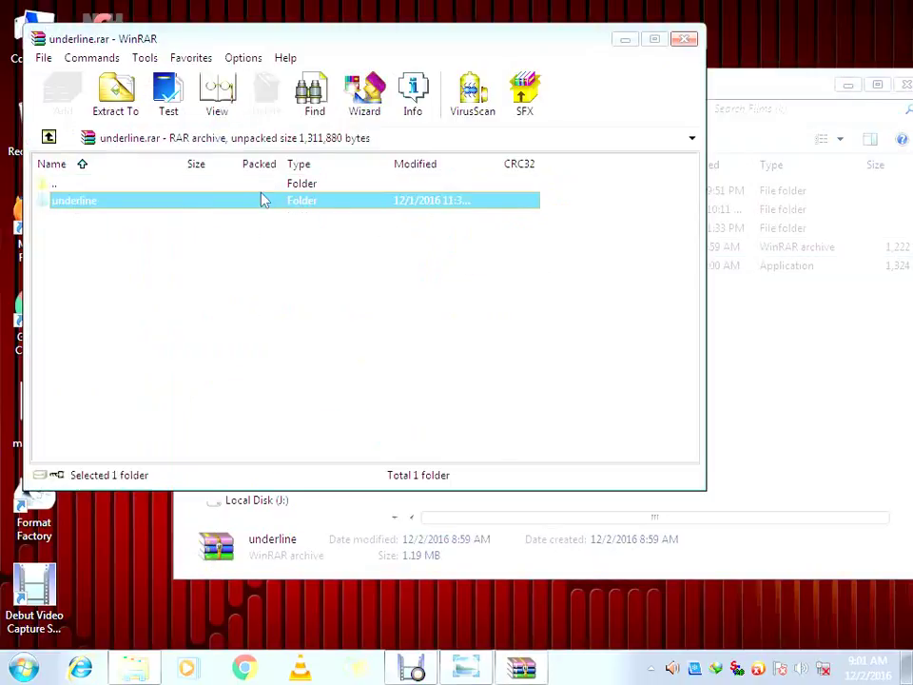
pyautogui.click(220, 201)
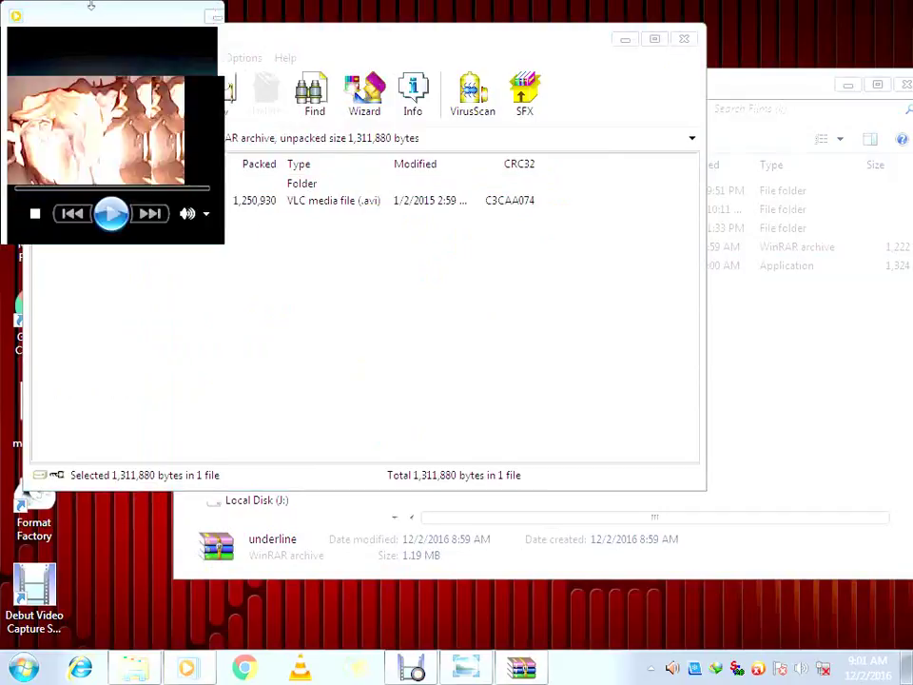
pyautogui.click(276, 21)
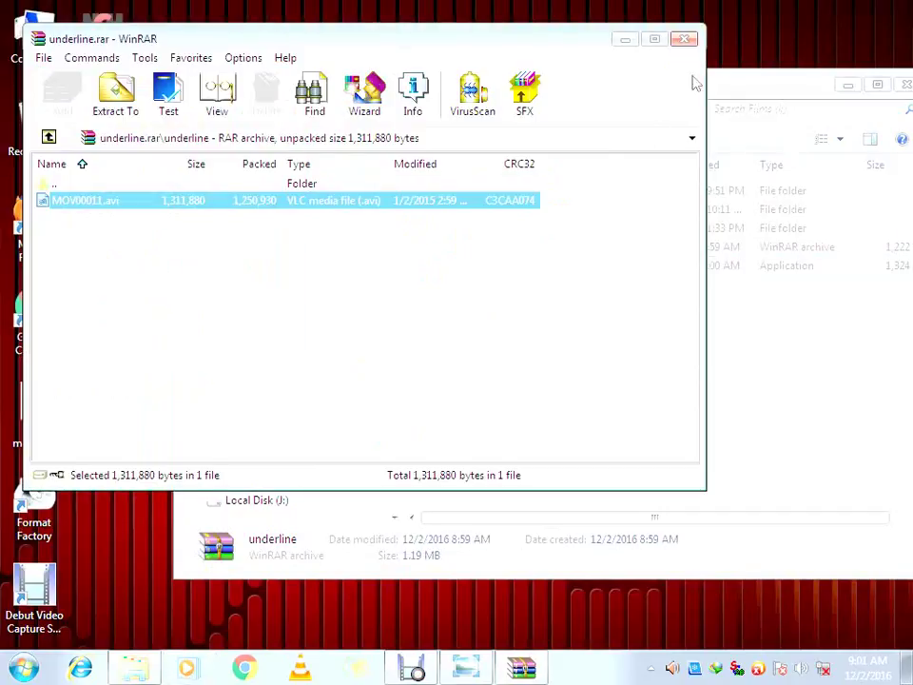
pyautogui.click(680, 39)
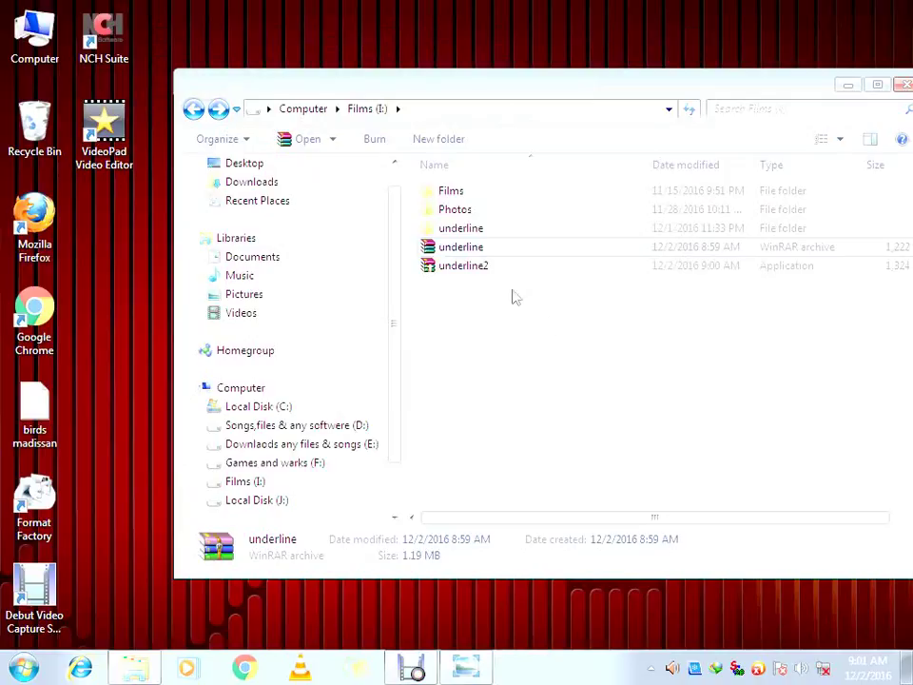
pyautogui.rightClick(464, 253)
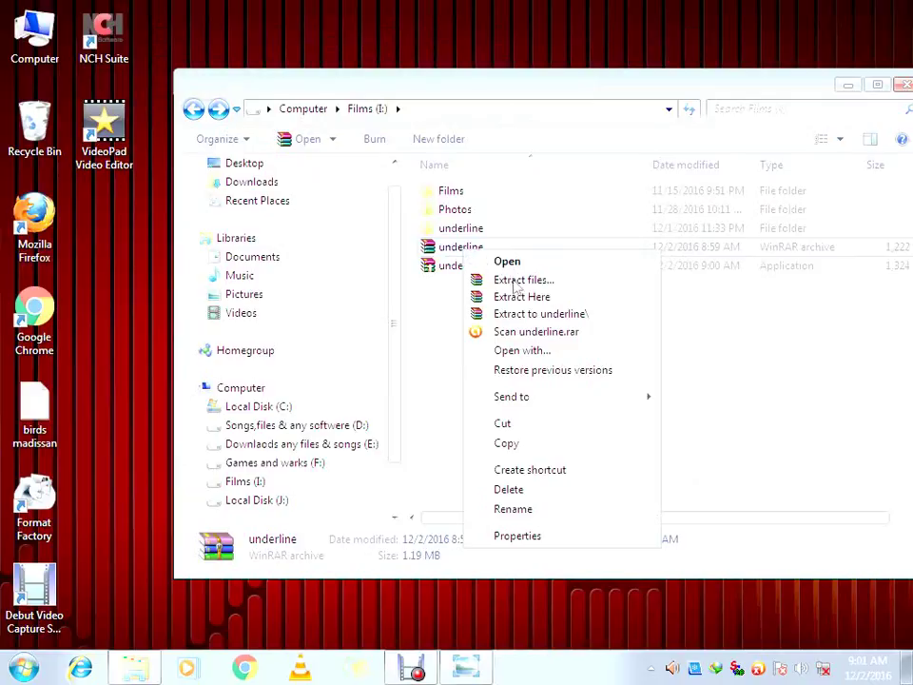
pyautogui.click(439, 254)
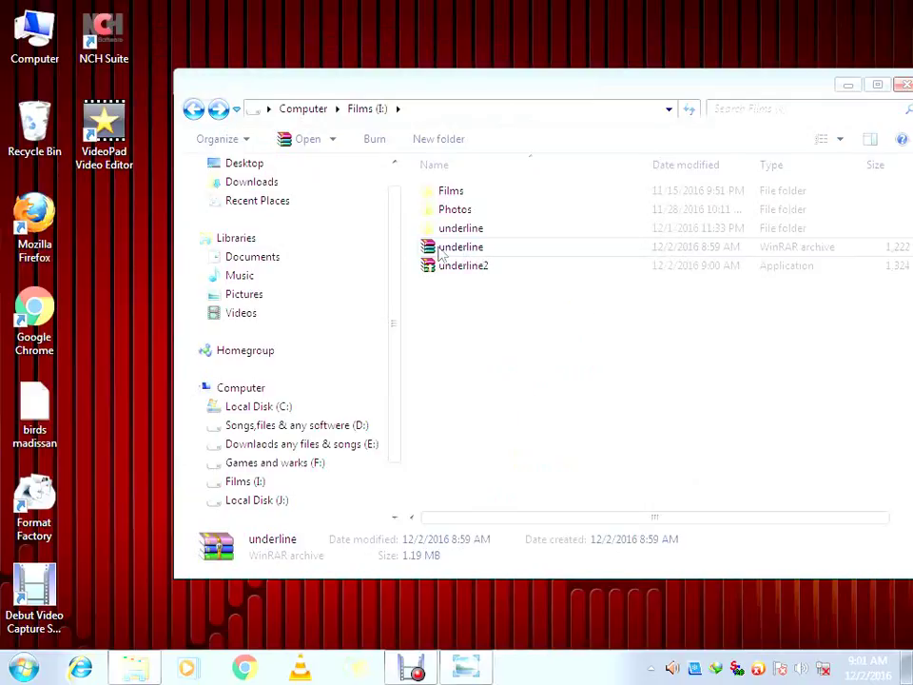
# Extract the underline RAR archive to the Desktop, using Extract and replace files and Ask before overwrite
pyautogui.rightClick(441, 253)
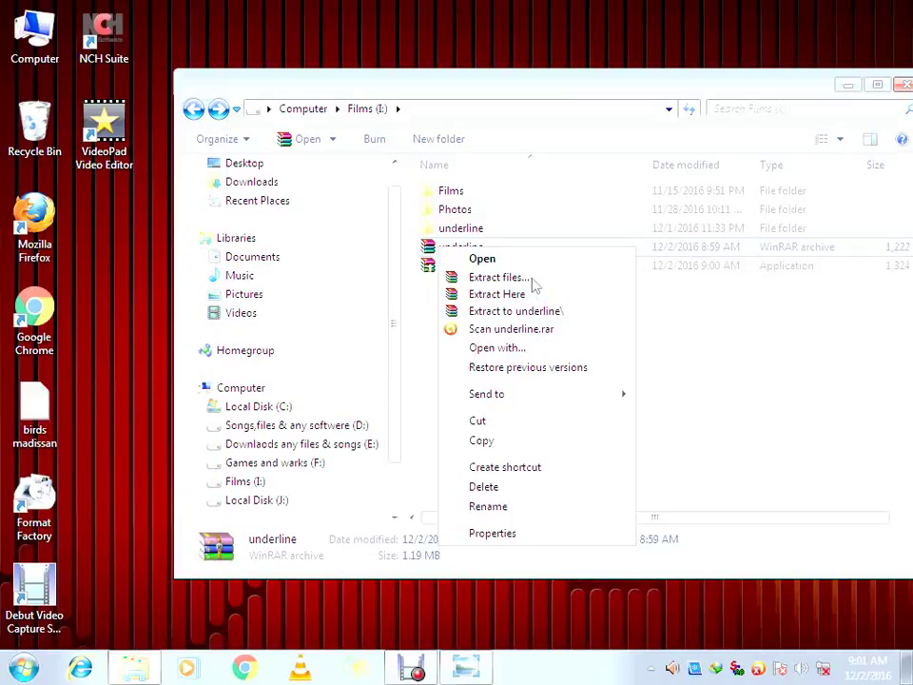
pyautogui.click(529, 279)
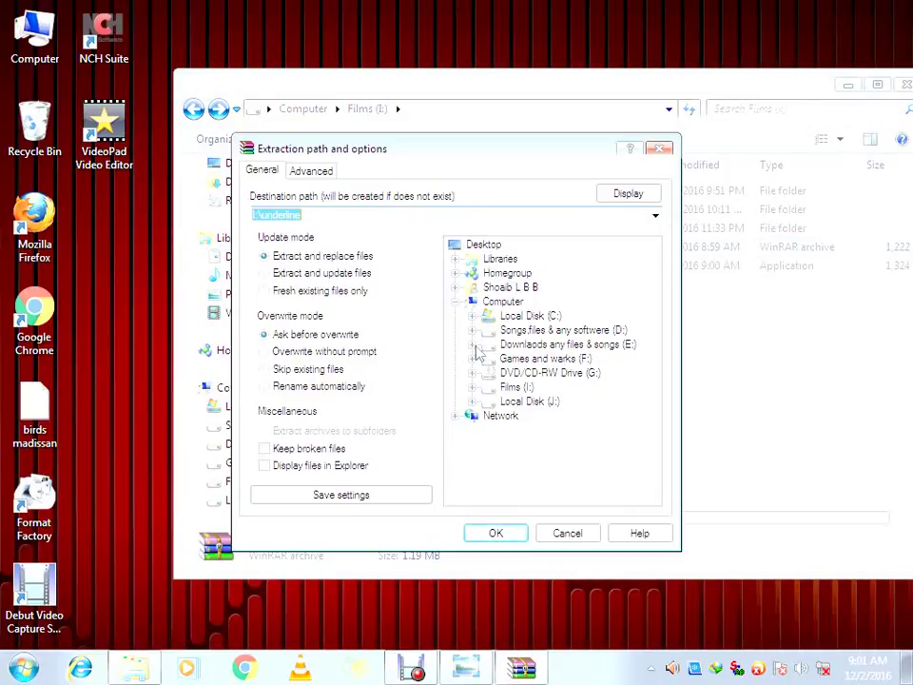
pyautogui.click(456, 247)
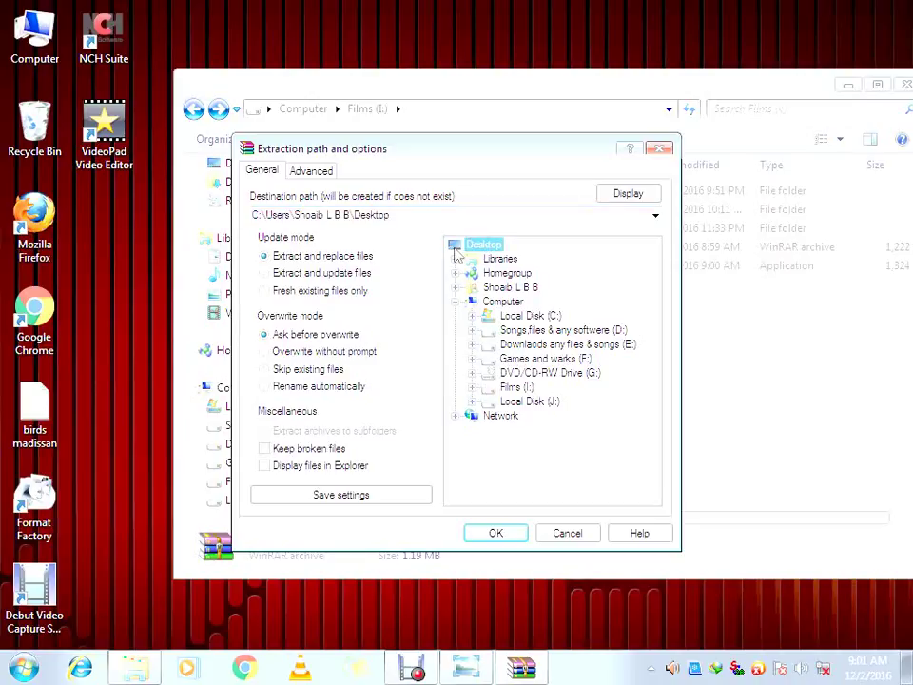
pyautogui.click(485, 534)
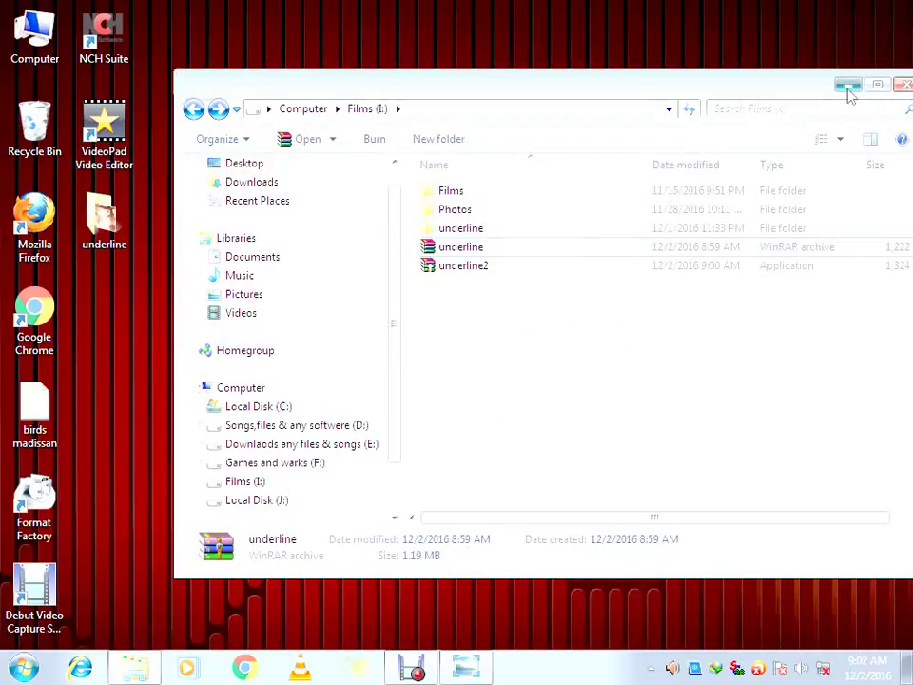
# Minimize the Films (I:) window, open the extracted underline folder on the desktop to check its contents, and close it
pyautogui.click(848, 87)
pyautogui.click(119, 226)
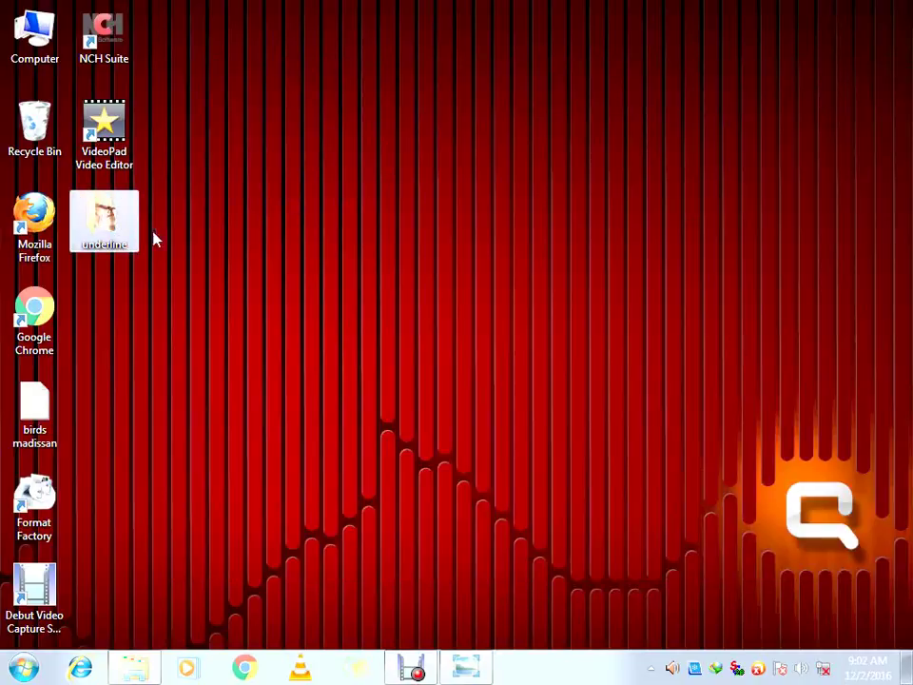
pyautogui.doubleClick(102, 221)
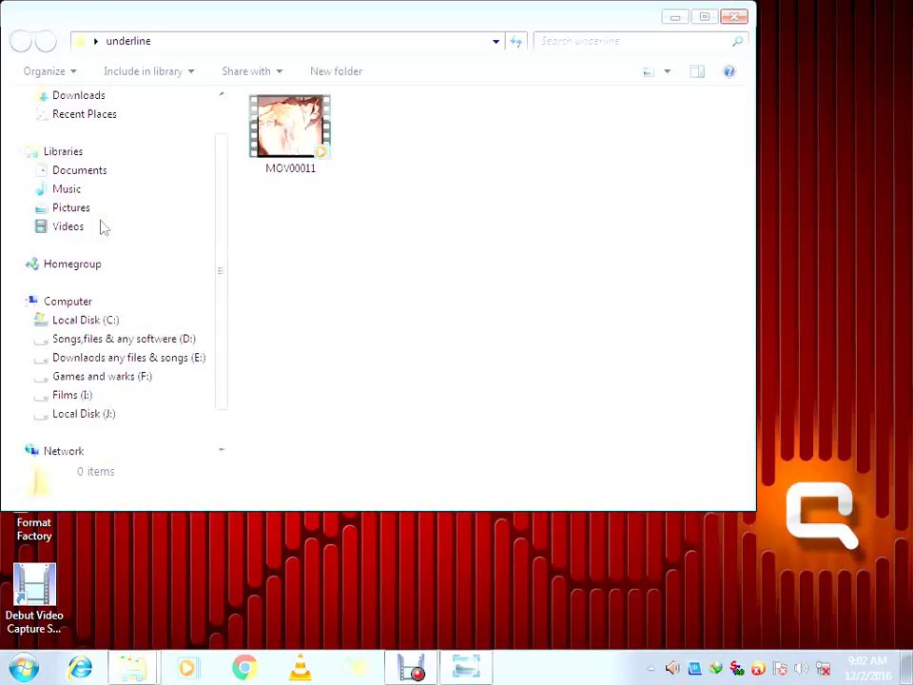
pyautogui.click(735, 19)
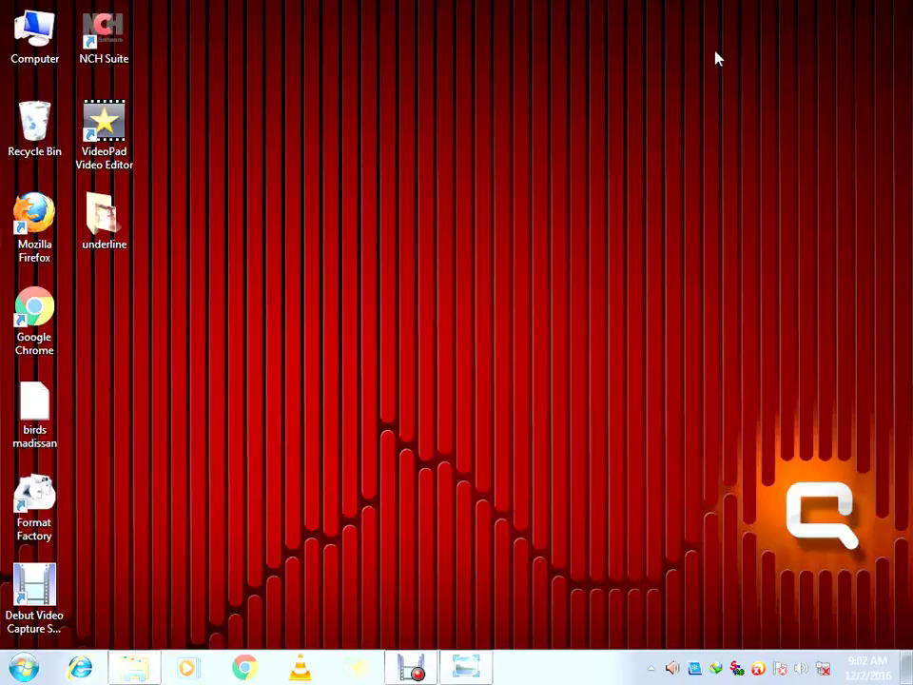
# Try to extract the underline archive directly into its current folder on Films (I:), and dismiss the file replacement request
pyautogui.click(133, 668)
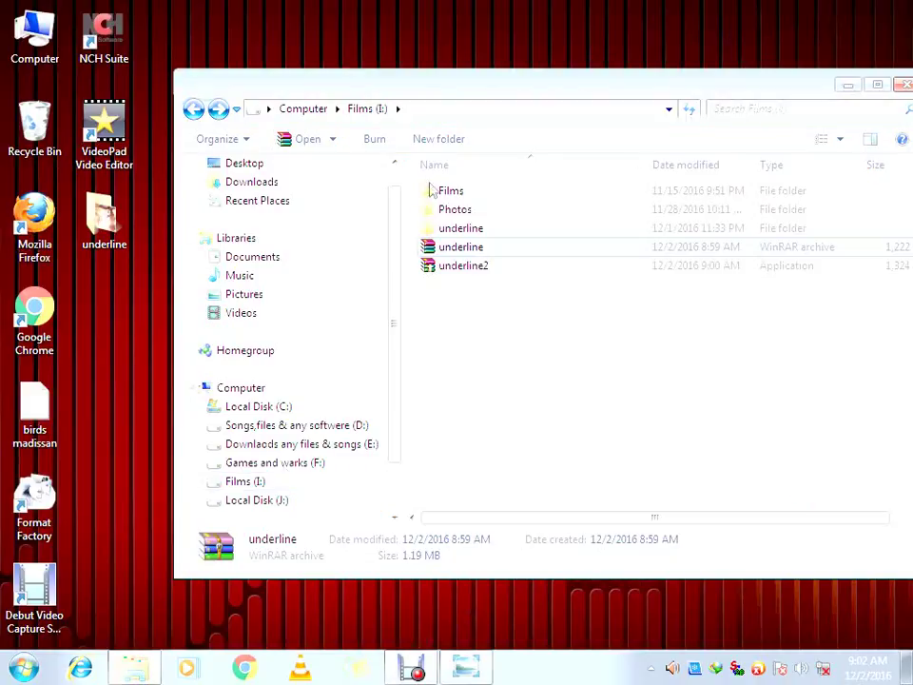
pyautogui.rightClick(439, 245)
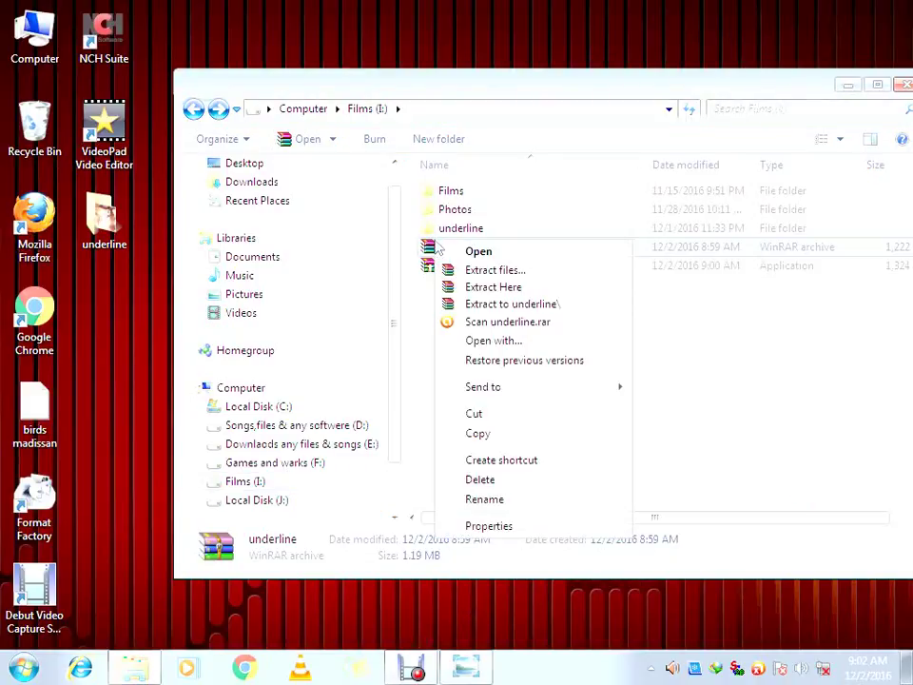
pyautogui.click(517, 288)
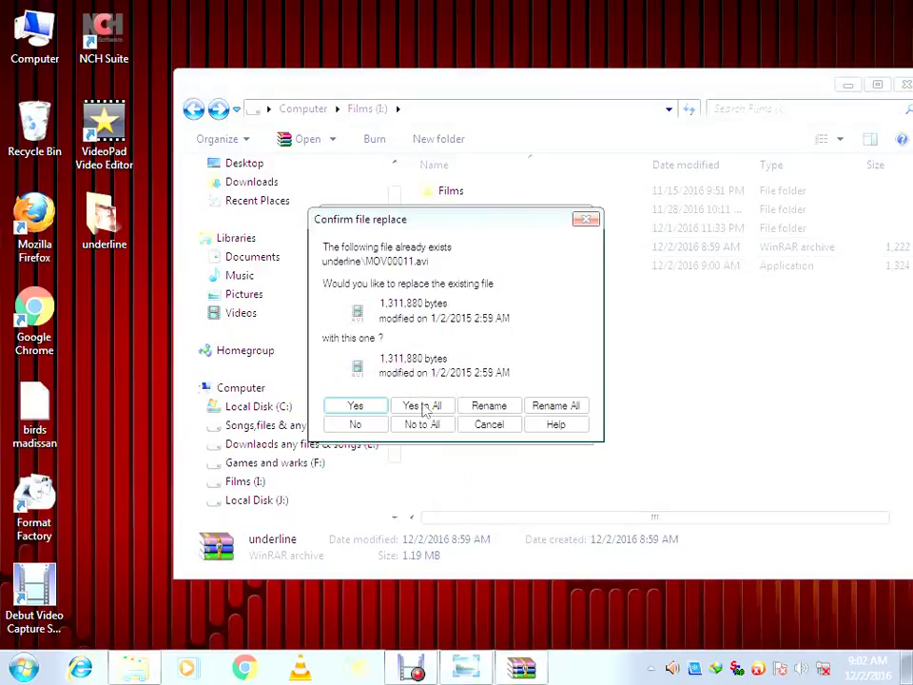
pyautogui.click(586, 219)
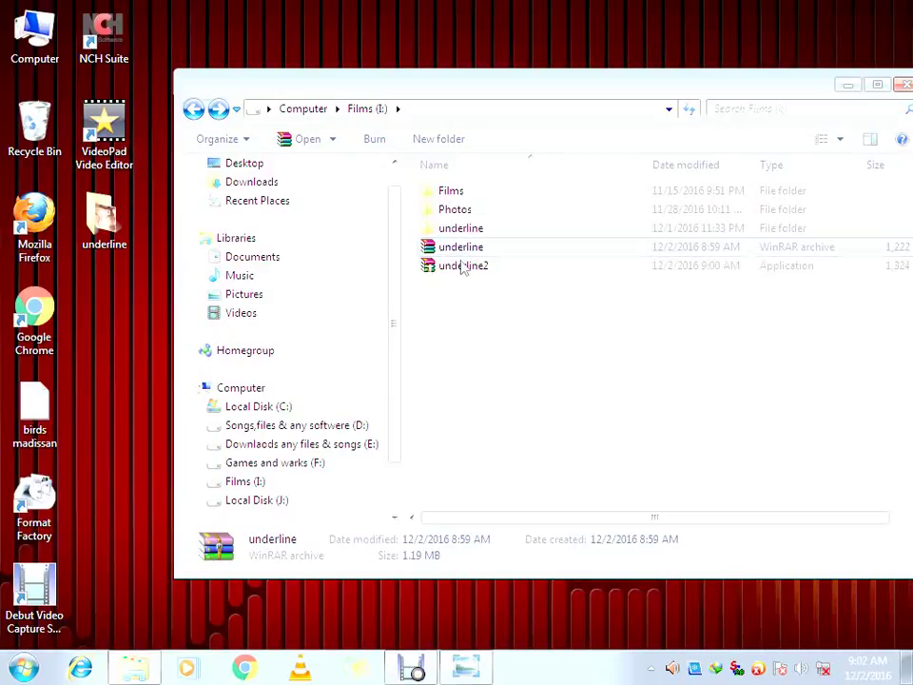
pyautogui.click(411, 668)
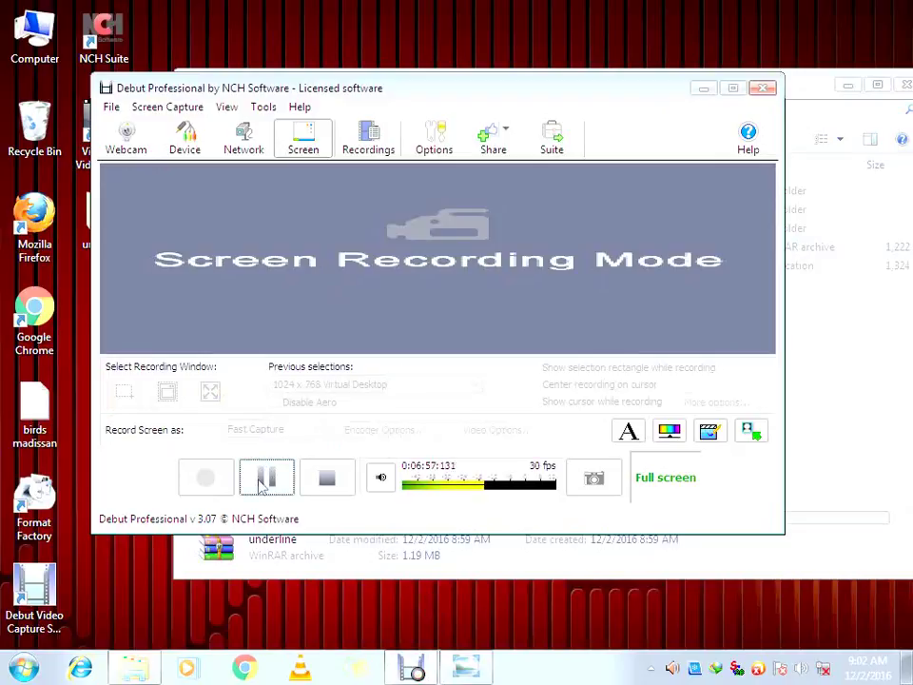